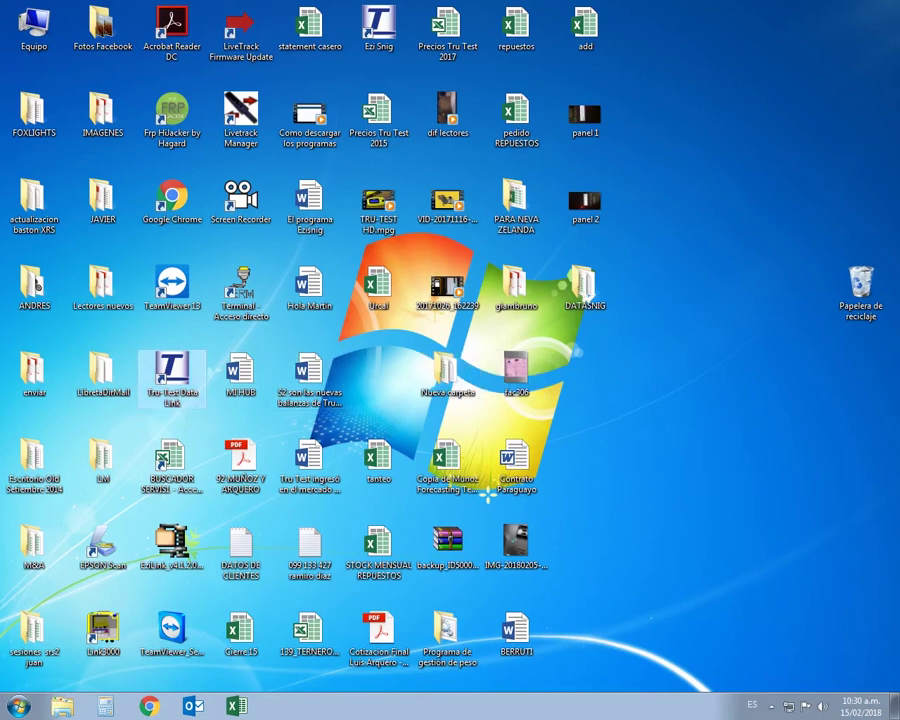
Open Tru-Test Data Link, check for software updates, and close the update dialogs
{"action": "double_click", "coordinate": [172, 372]}
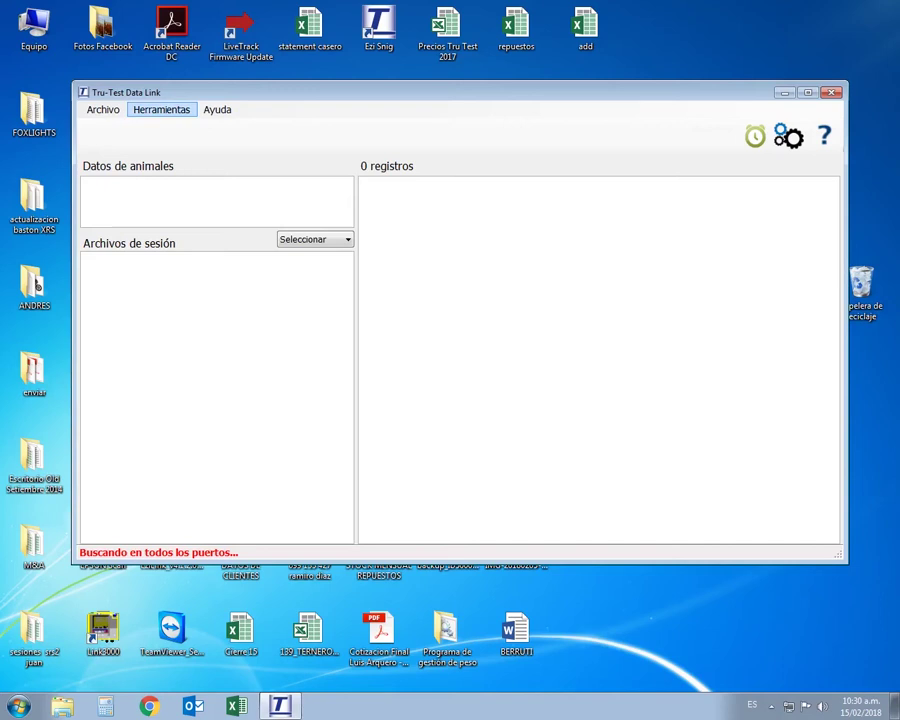
{"action": "left_click", "coordinate": [161, 109]}
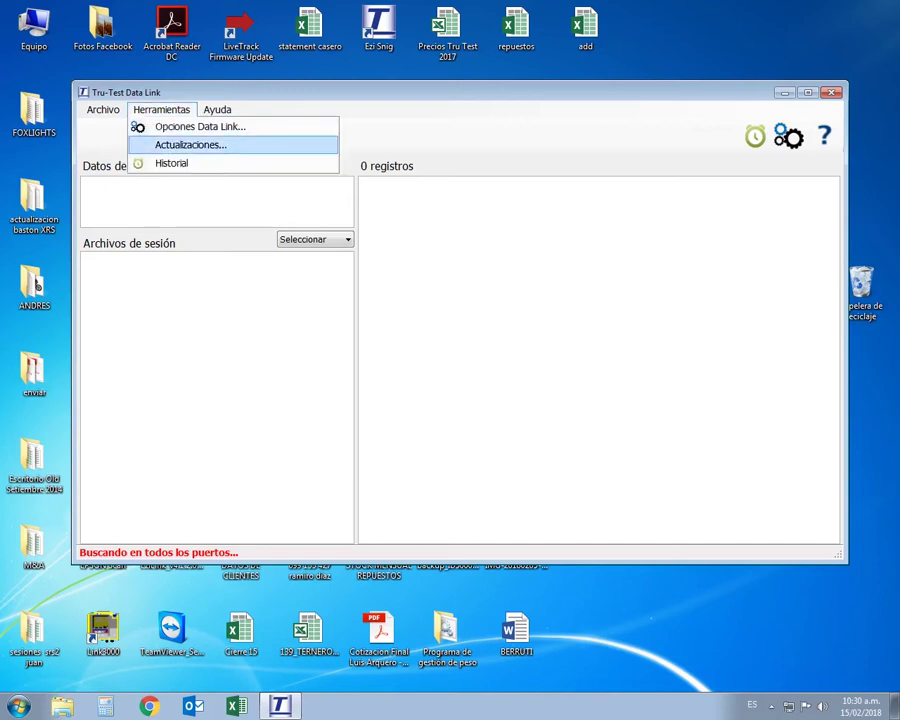
{"action": "left_click", "coordinate": [190, 144]}
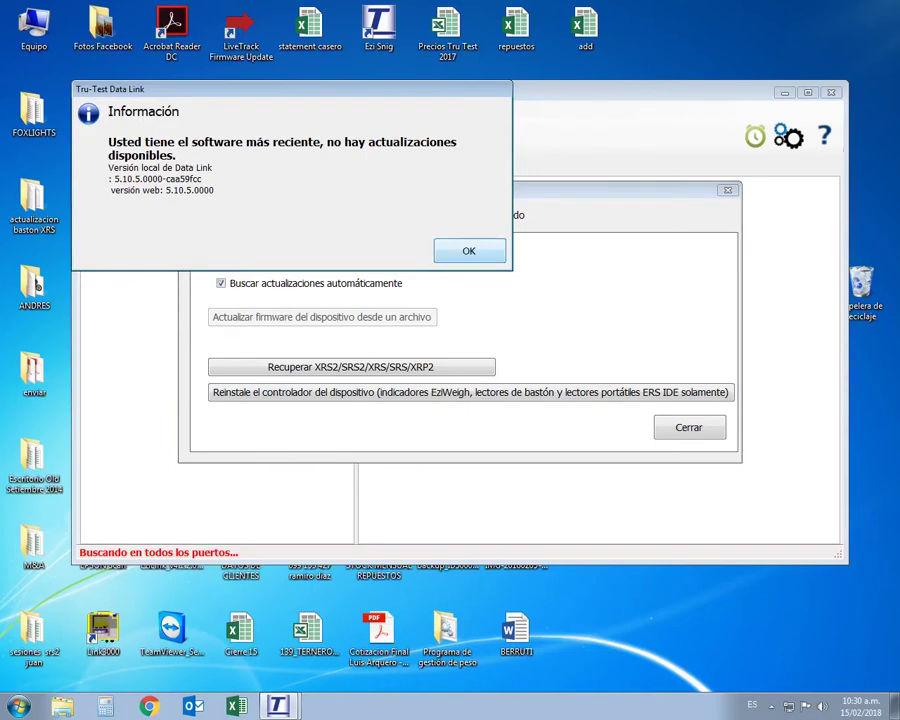
{"action": "key", "text": "Return"}
{"action": "left_click", "coordinate": [688, 427]}
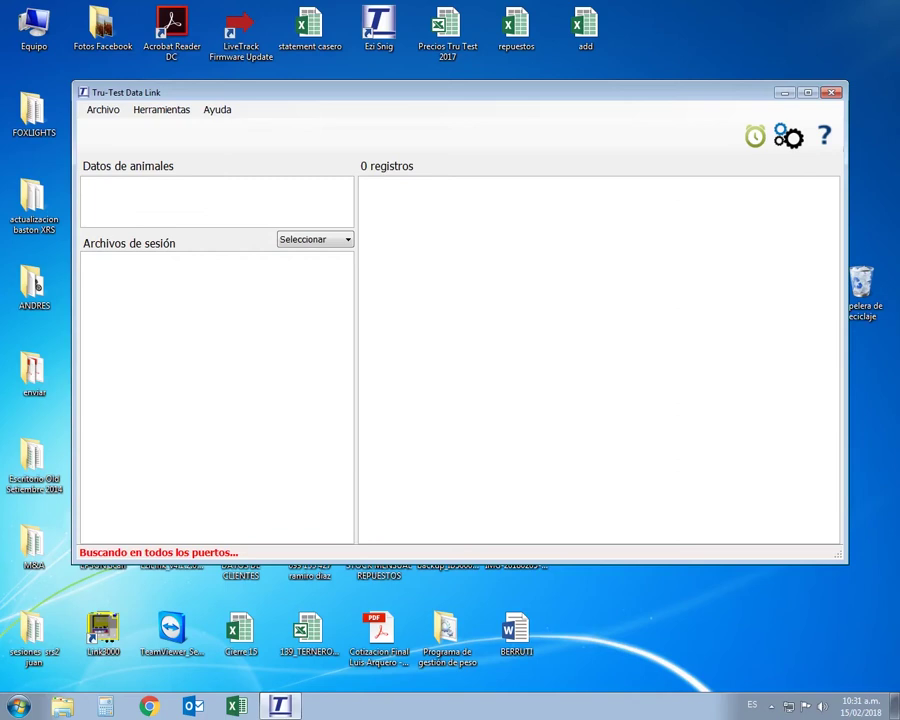
Check in the Data Link options that the country is Uruguay and accept the options
{"action": "left_click", "coordinate": [161, 109]}
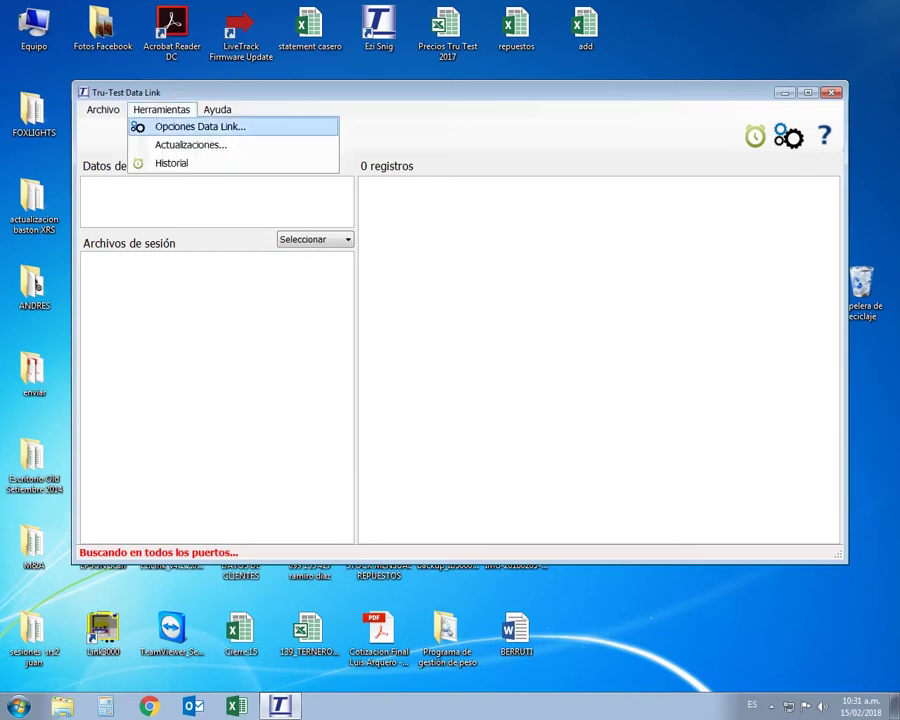
{"action": "key", "text": "Return"}
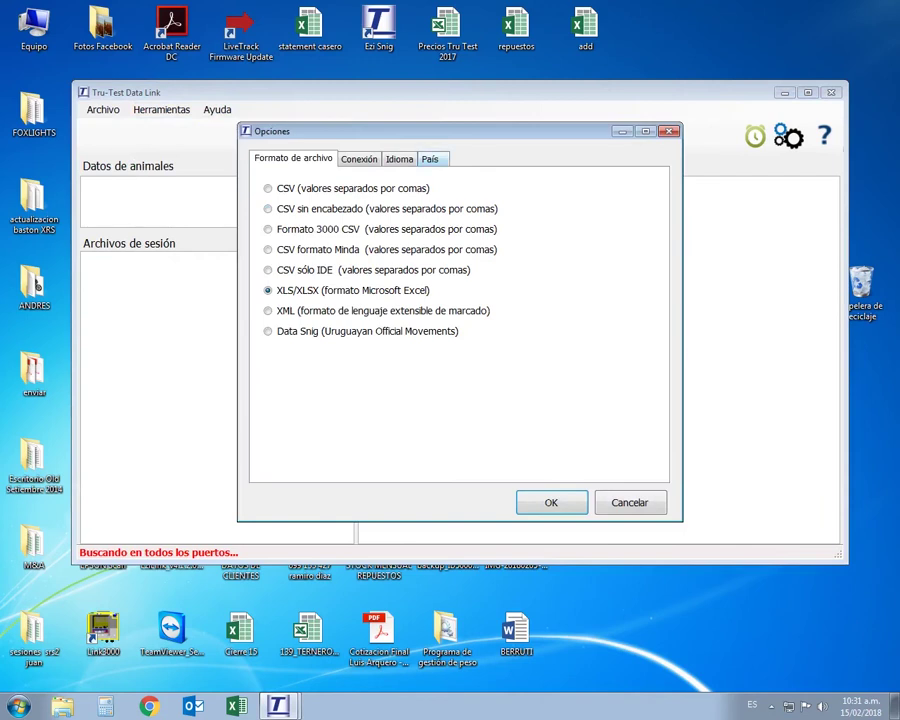
{"action": "left_click", "coordinate": [432, 159]}
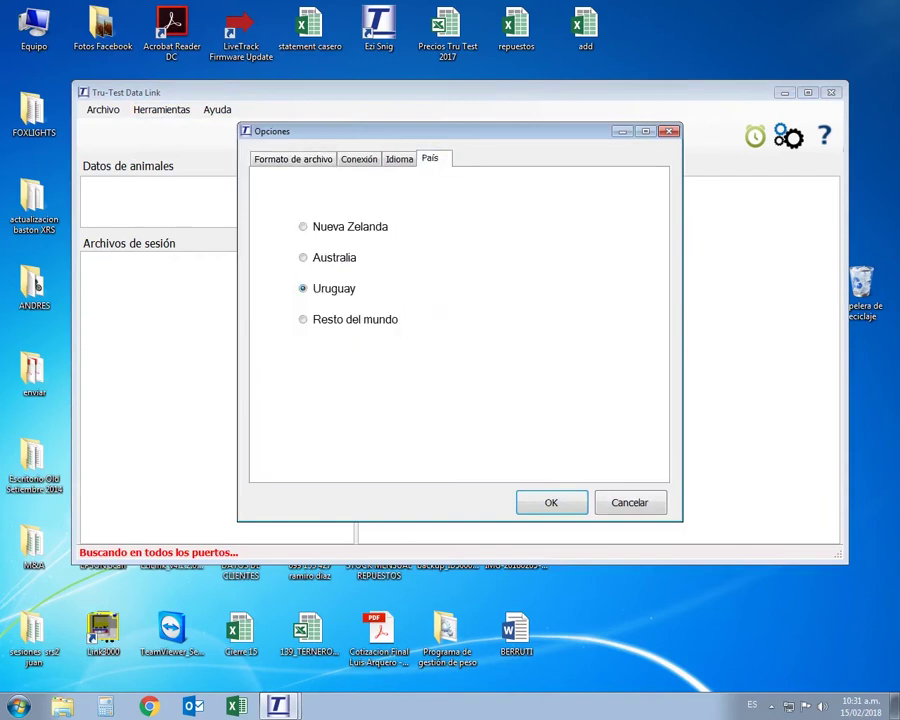
{"action": "left_click", "coordinate": [551, 502]}
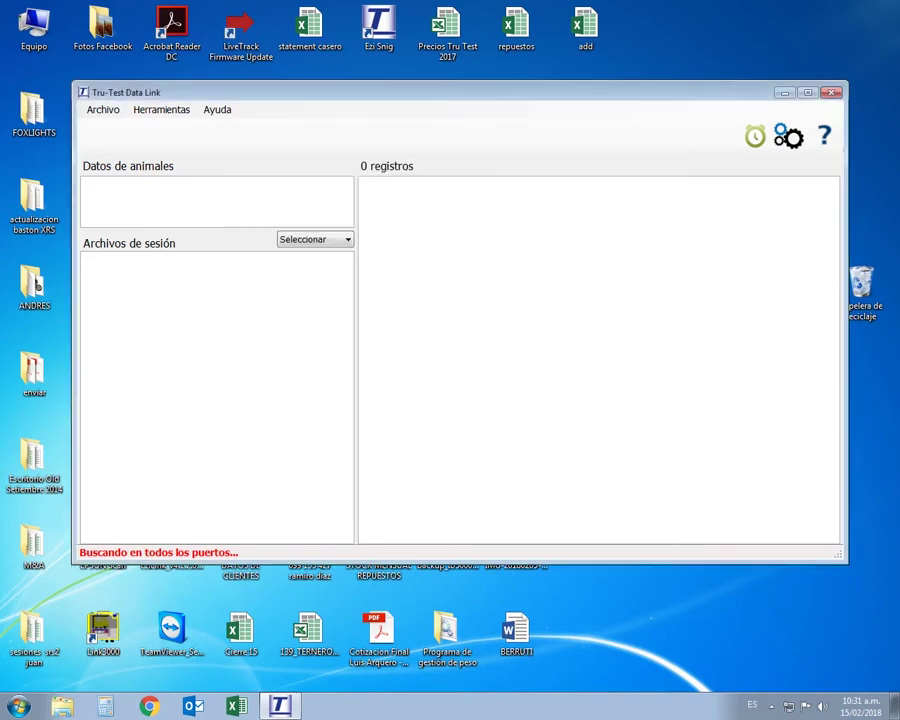
Set the Data Link file format to Data Snig (Uruguayan Official Movements)
{"action": "left_click", "coordinate": [161, 109]}
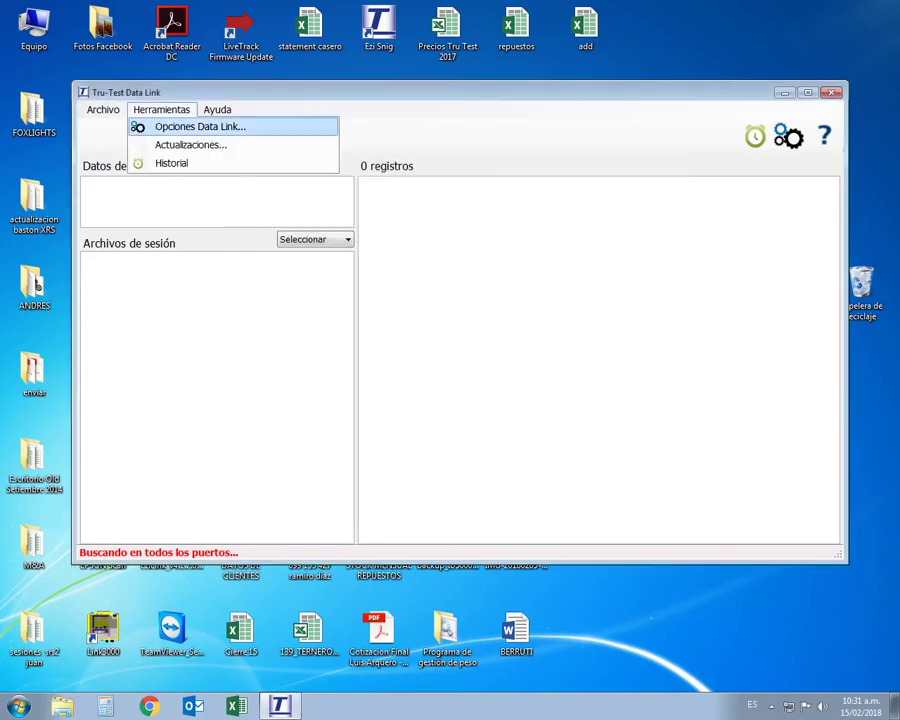
{"action": "key", "text": "Return"}
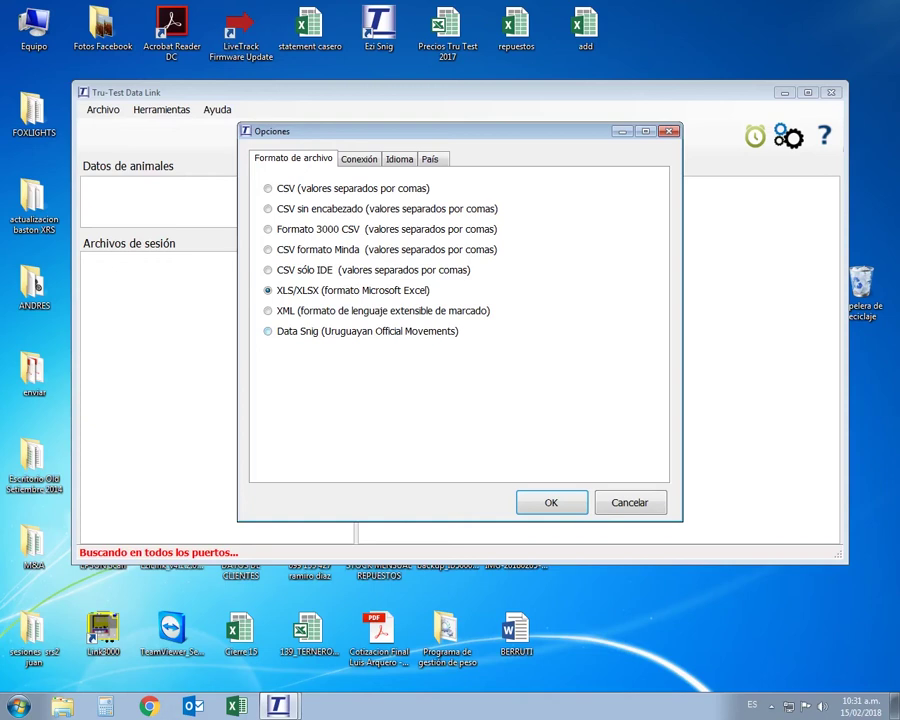
{"action": "left_click", "coordinate": [268, 331]}
{"action": "key", "text": "Return"}
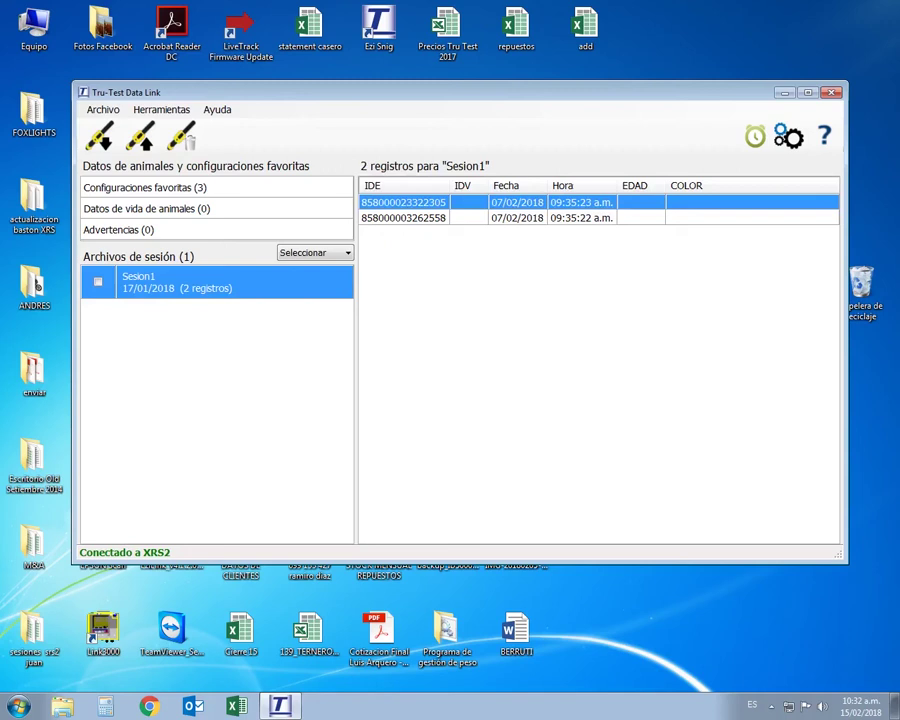
Mark Sesion1 on the connected reader and start downloading the selected session file to save it on the PC
{"action": "left_click", "coordinate": [98, 281]}
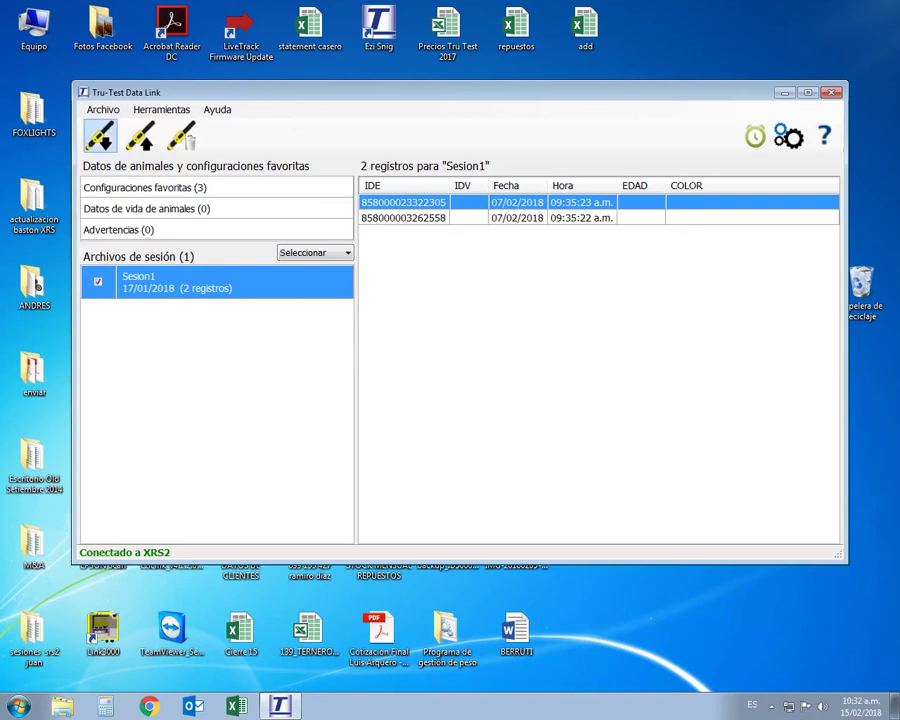
{"action": "left_click", "coordinate": [99, 135]}
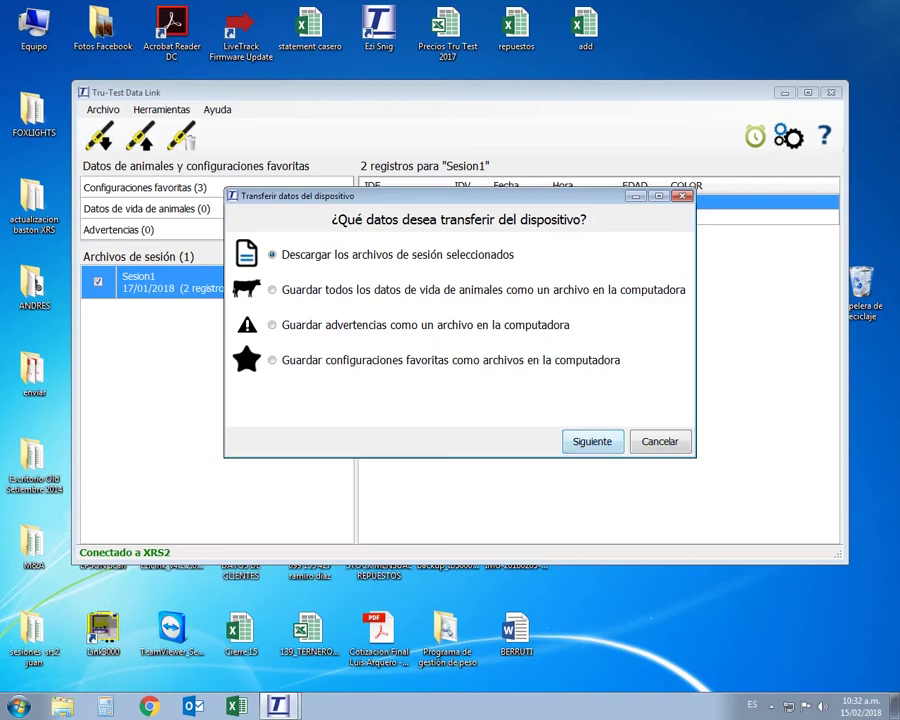
{"action": "key", "text": "Return"}
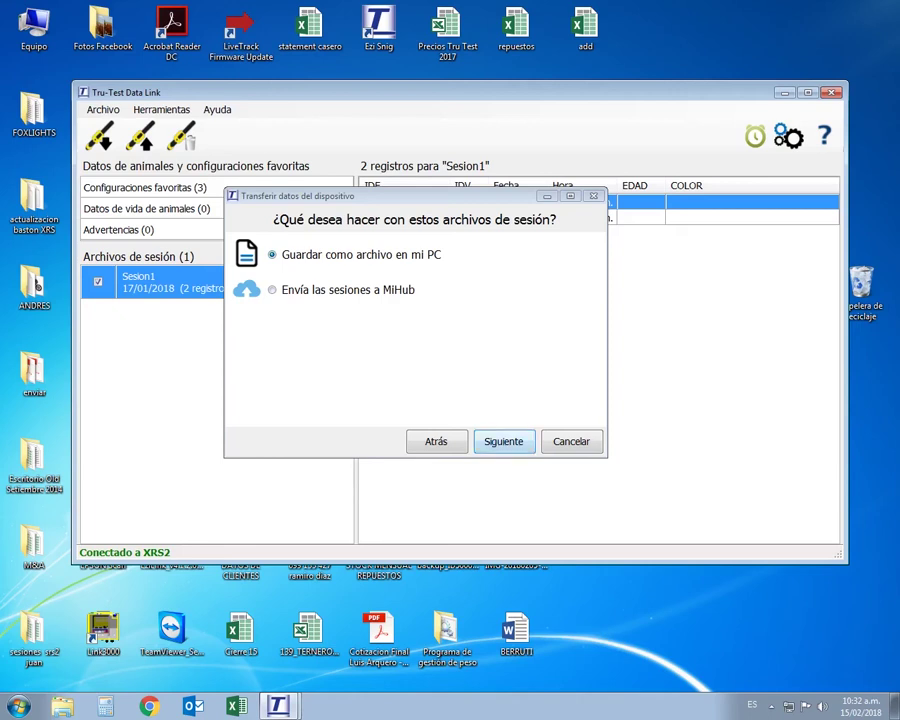
{"action": "key", "text": "Return"}
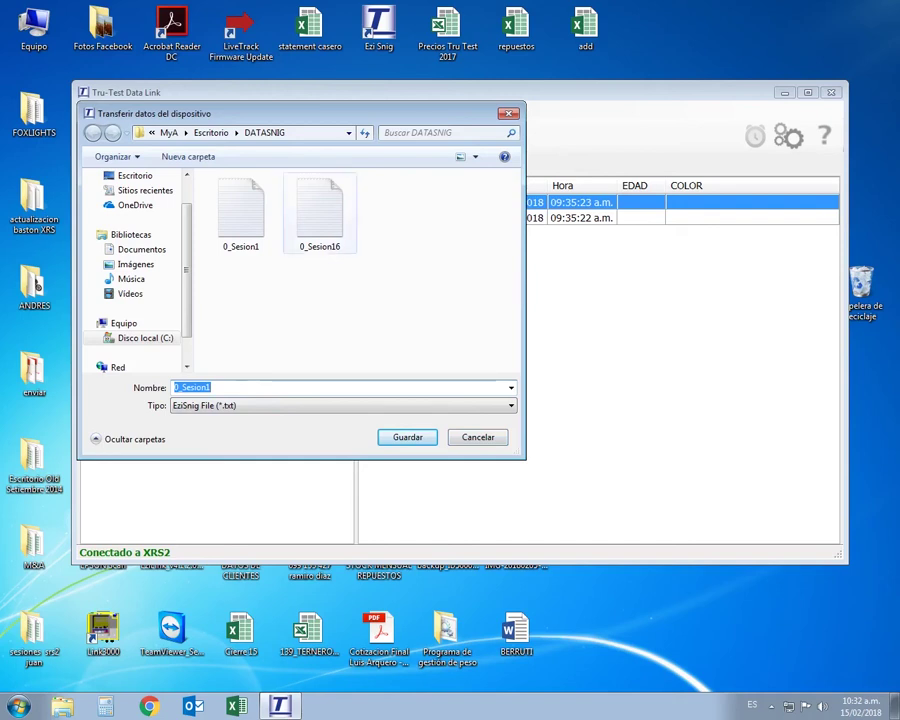
Save the session as 0_Sesion18 in the desktop's DATASNIG folder, assigning guide number W123456 to Sesion1
{"action": "left_click", "coordinate": [135, 175]}
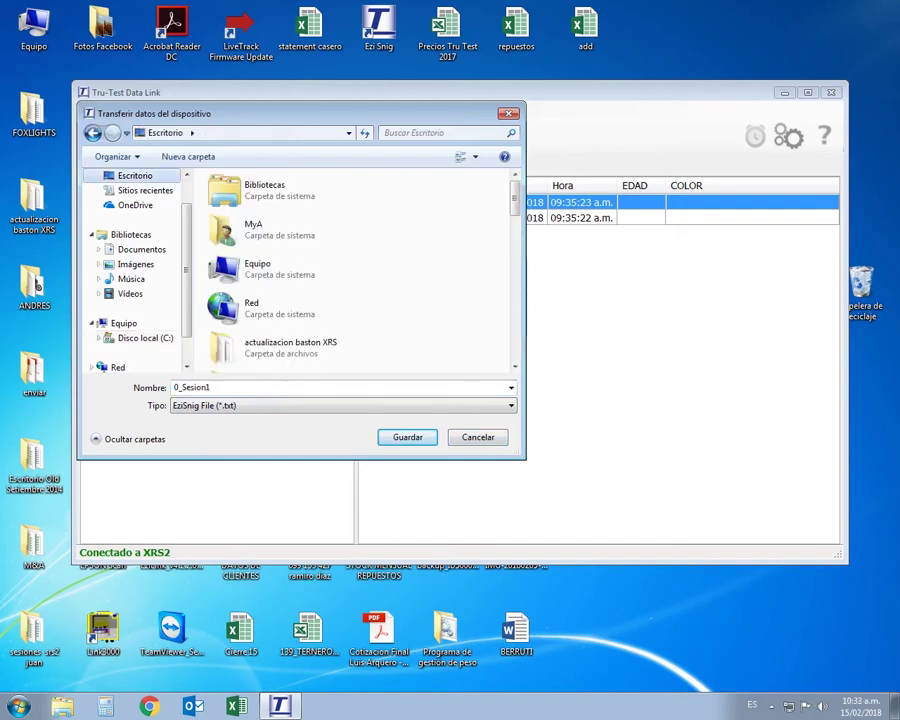
{"action": "scroll", "coordinate": [360, 195], "scroll_direction": "down", "scroll_amount": 3}
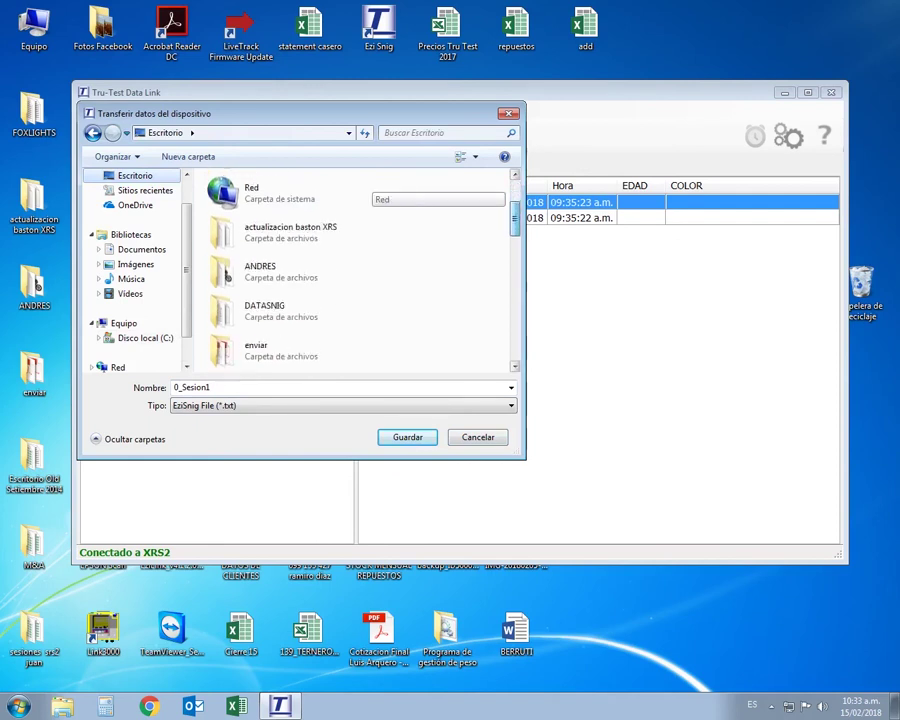
{"action": "left_click", "coordinate": [292, 193]}
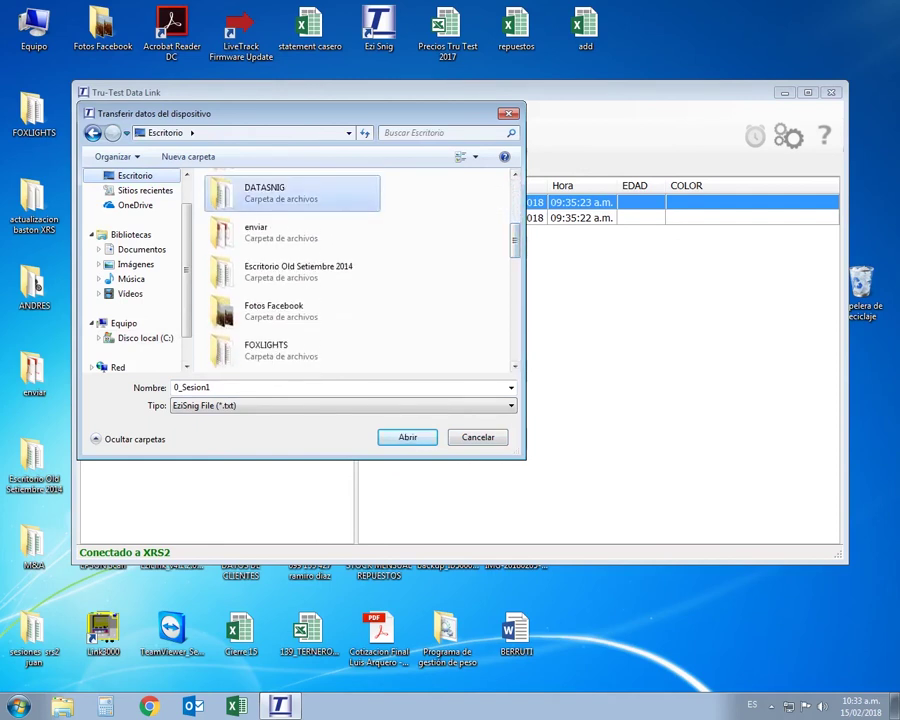
{"action": "key", "text": "Return"}
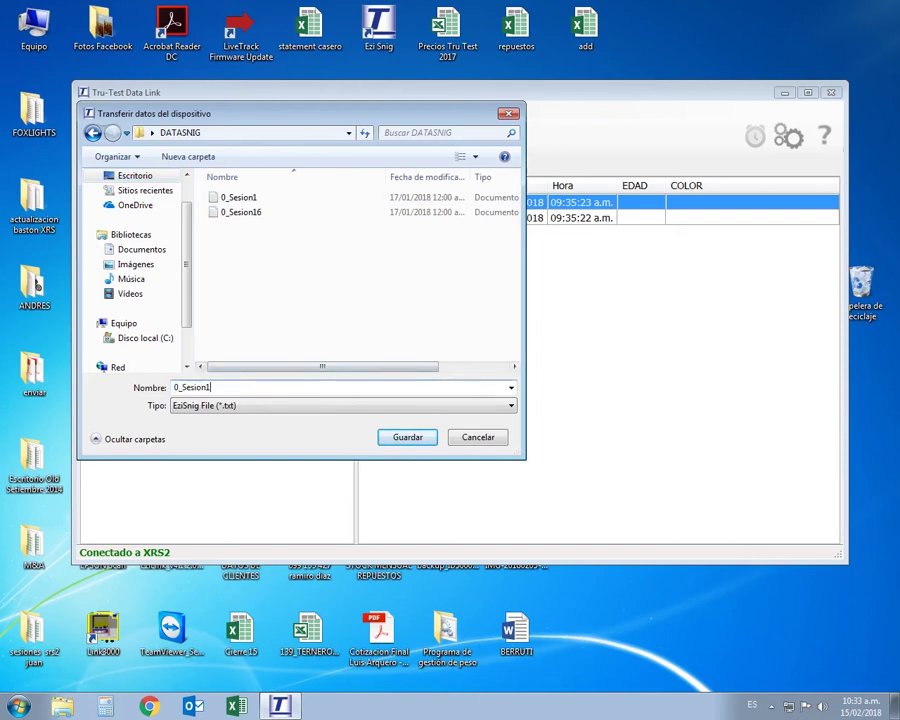
{"action": "type", "text": "8"}
{"action": "key", "text": "Return"}
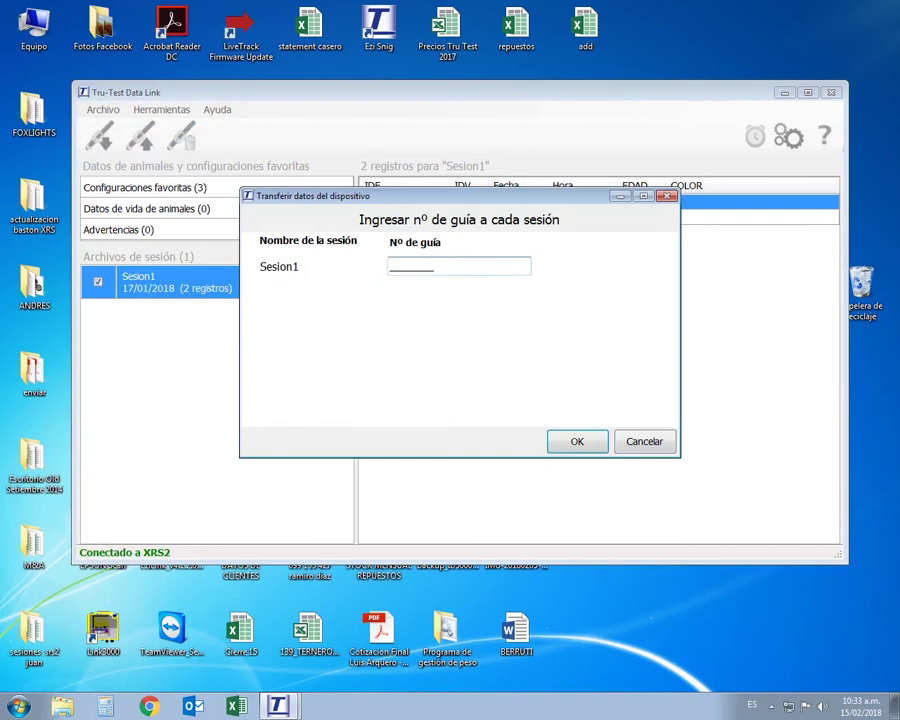
{"action": "type", "text": "W123456"}
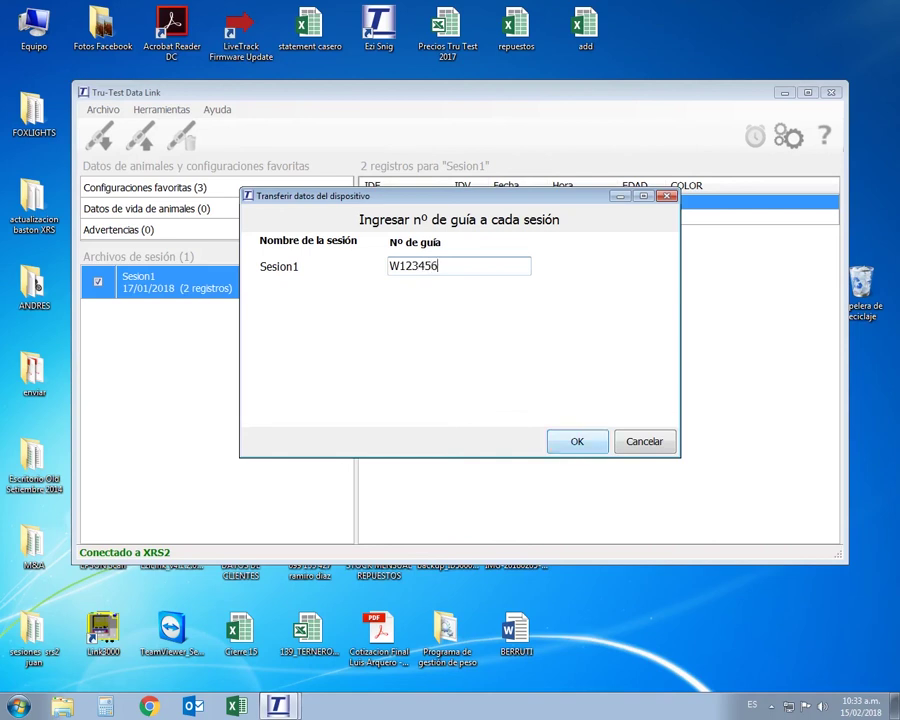
{"action": "key", "text": "Return"}
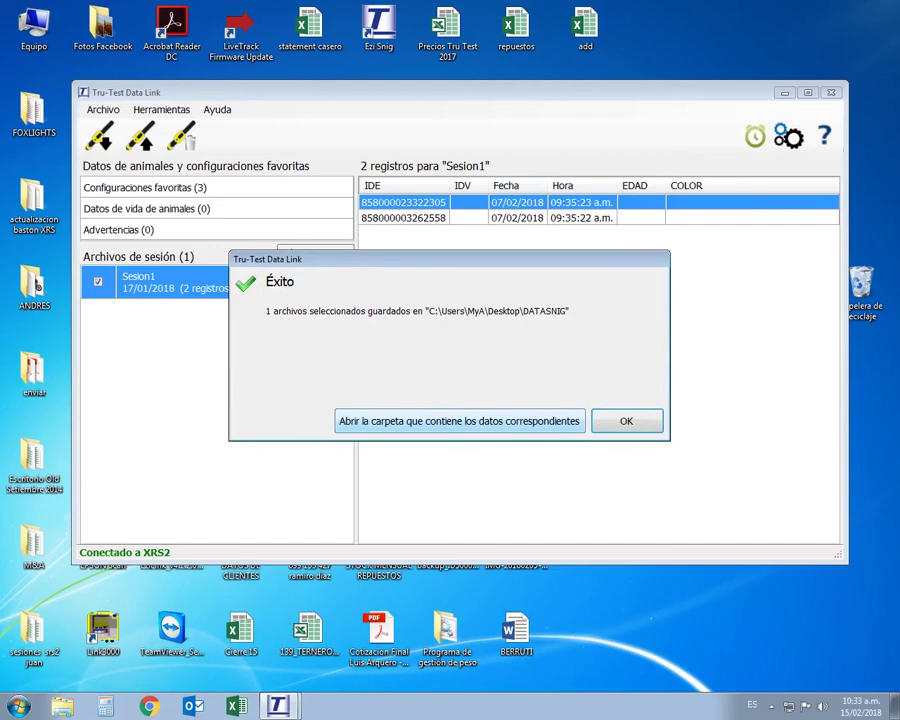
Open the folder containing the saved data, view the contents of 0_Sesion18, and close the file
{"action": "left_click", "coordinate": [459, 421]}
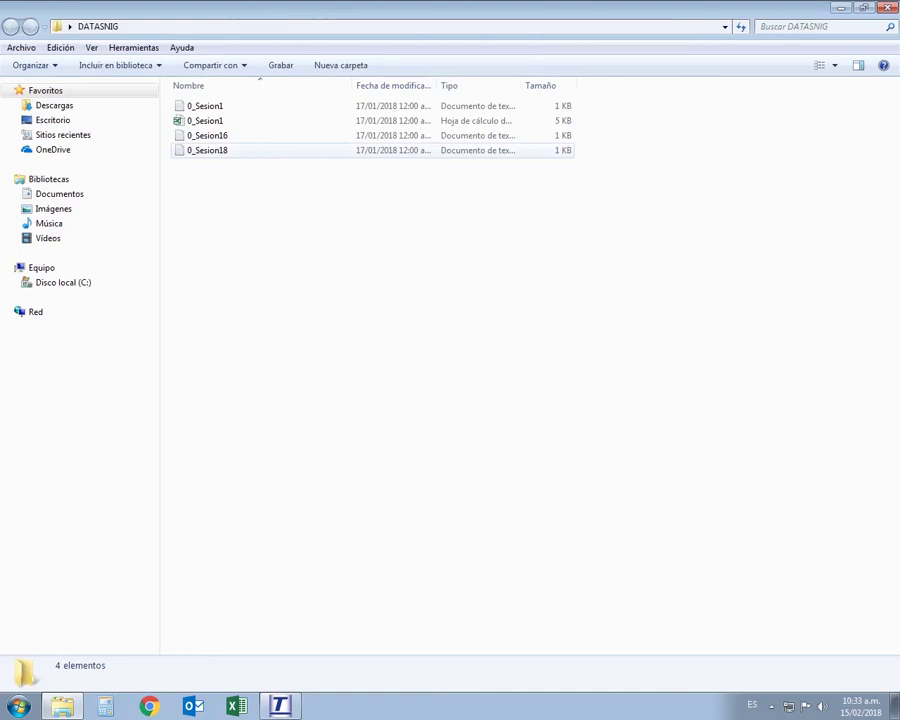
{"action": "double_click", "coordinate": [207, 150]}
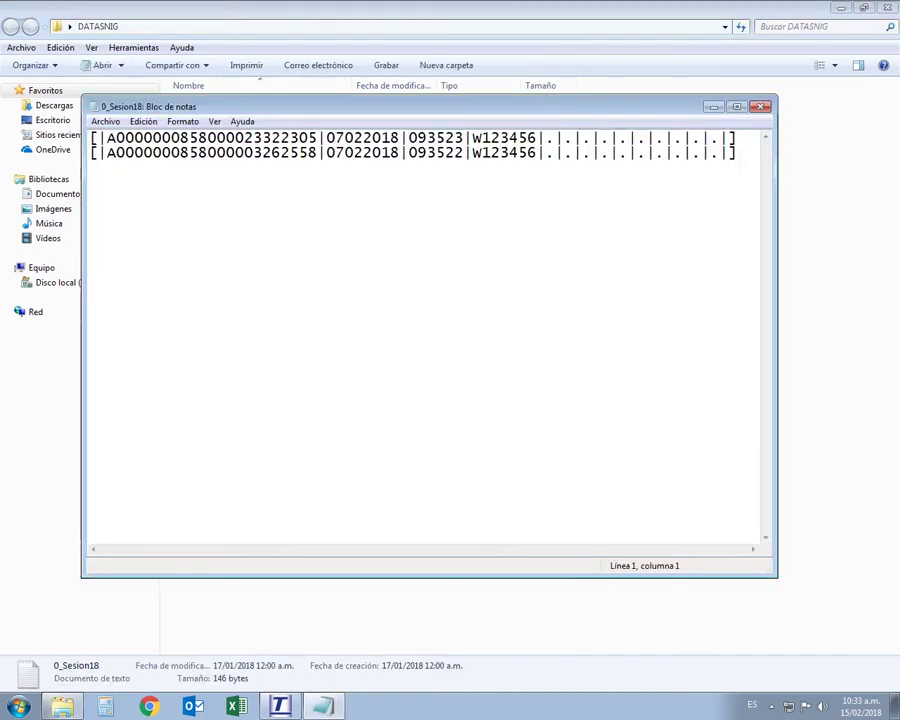
{"action": "key", "text": "alt+F4"}
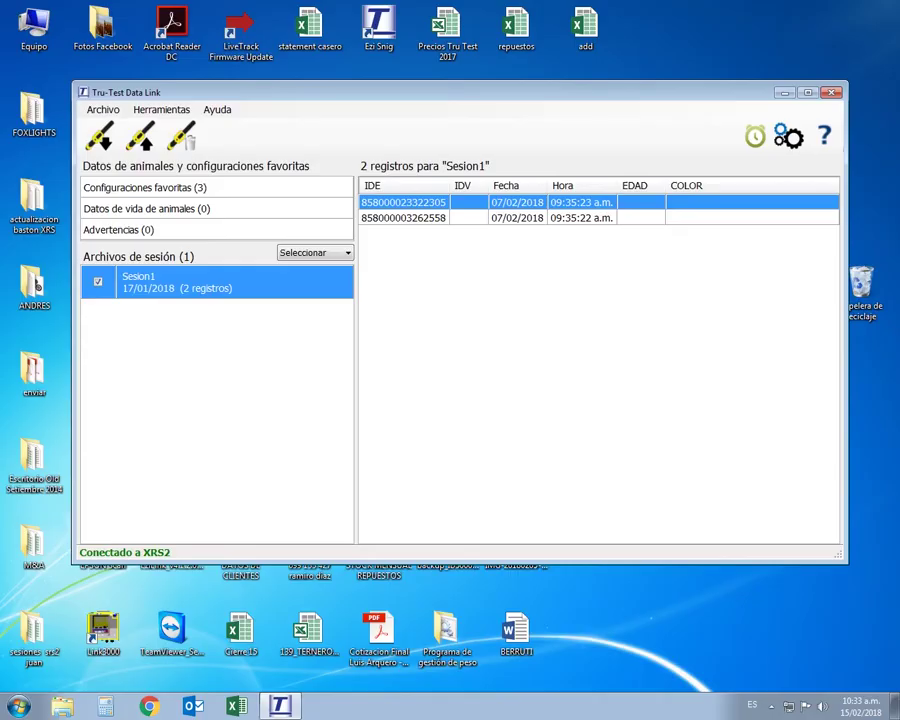
Set the Data Link file format to XLS/XLSX (Microsoft Excel)
{"action": "left_click", "coordinate": [161, 109]}
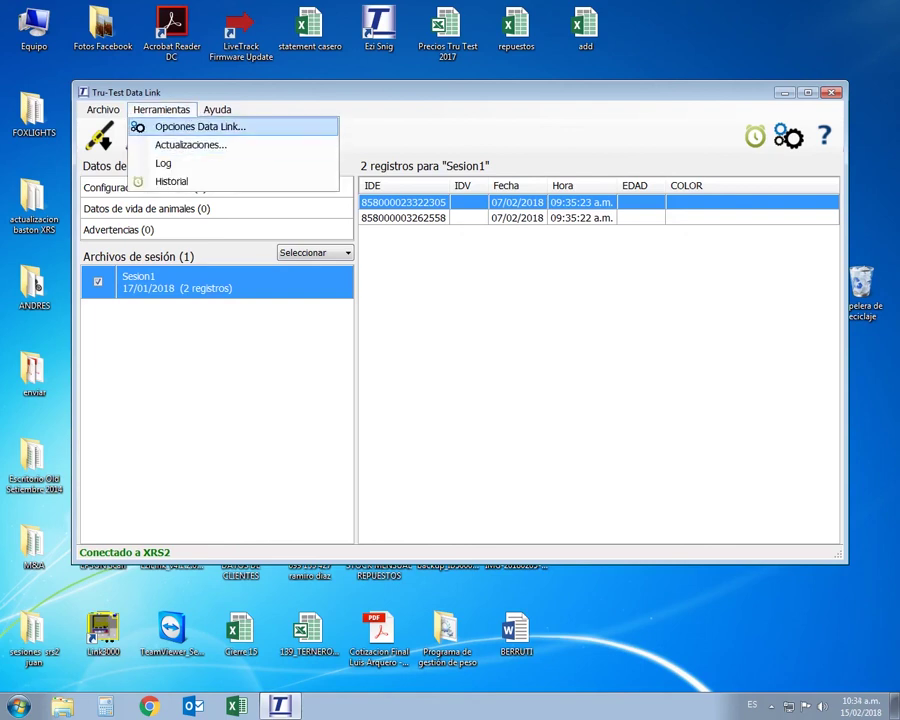
{"action": "left_click", "coordinate": [200, 126]}
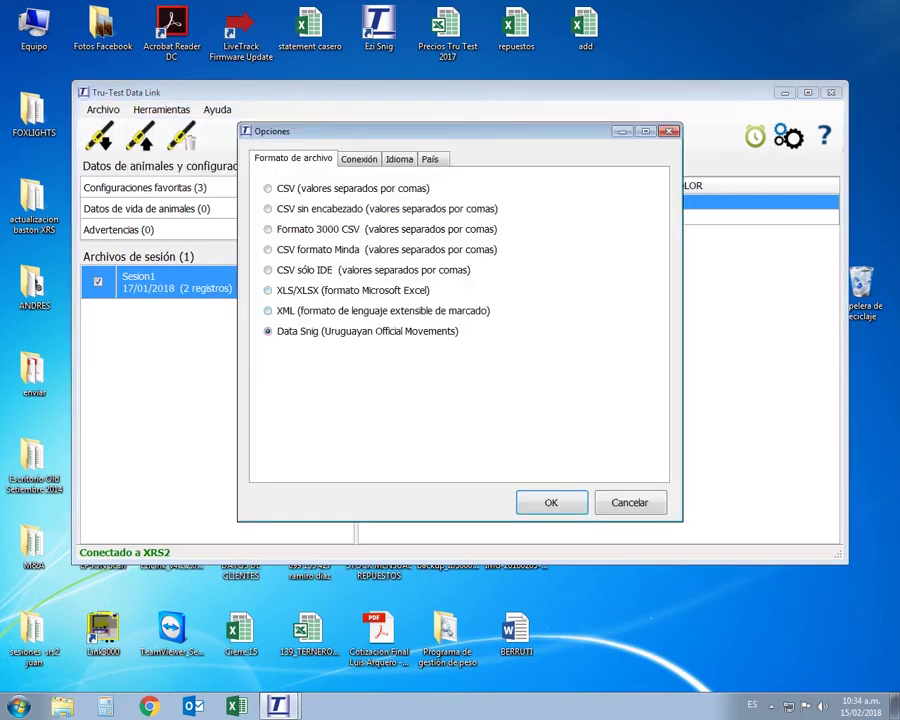
{"action": "left_click", "coordinate": [268, 290]}
{"action": "left_click", "coordinate": [551, 502]}
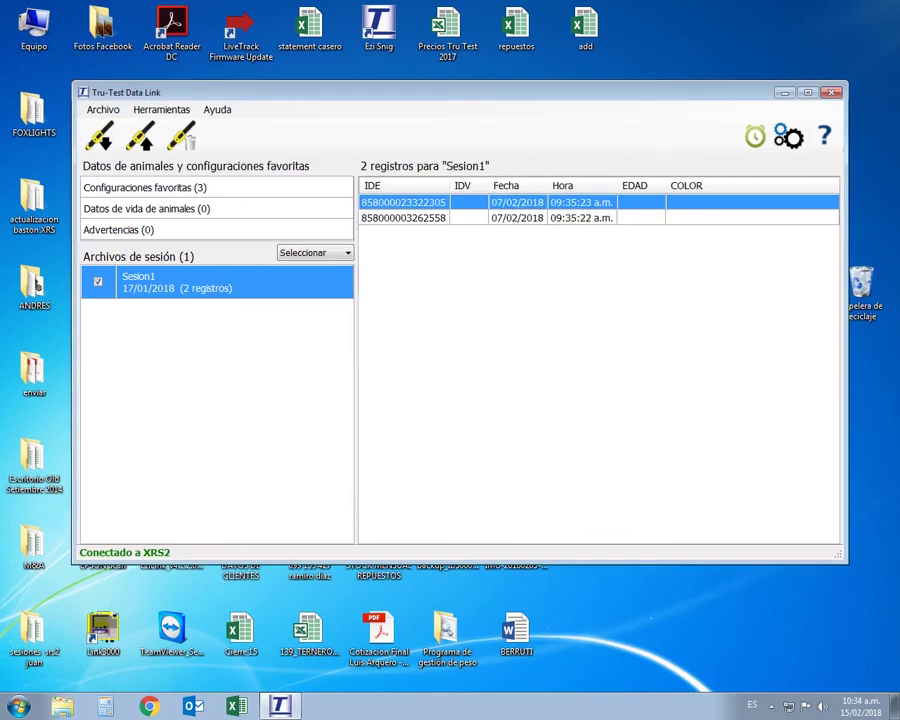